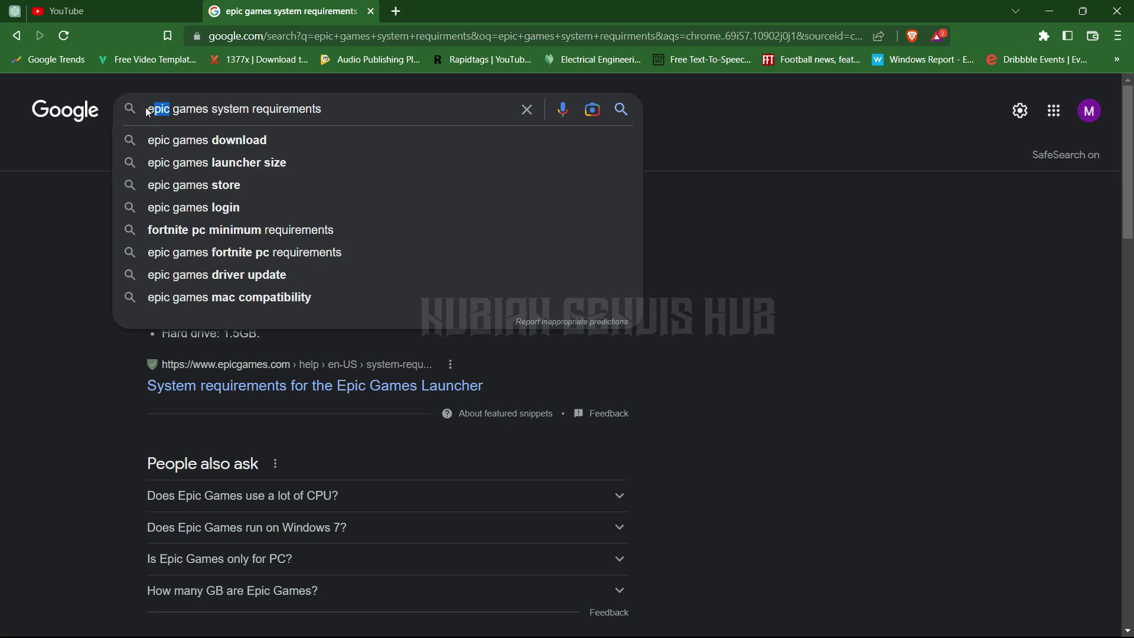
- Highlight the Epic Games Launcher minimum requirements in the Google results for 'epic games system requirements'
mouse_move(321, 108)
mouse_down()
mouse_move(251, 109)
mouse_move(51, 190)
mouse_up()
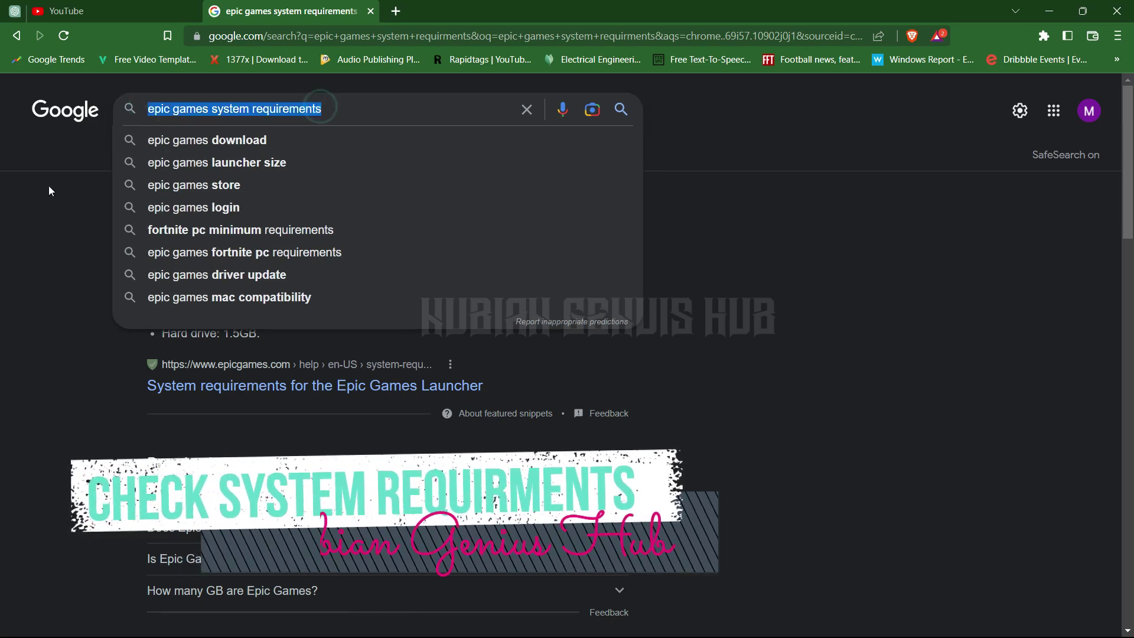
click(35, 196)
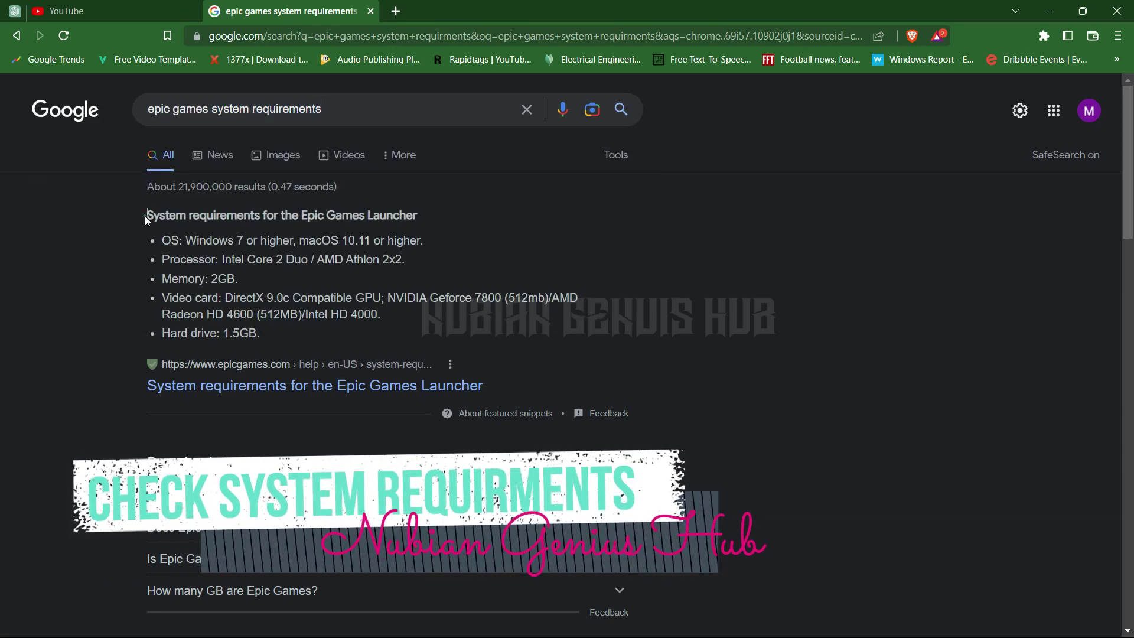
mouse_move(146, 216)
mouse_down()
mouse_move(228, 279)
mouse_move(265, 335)
mouse_up()
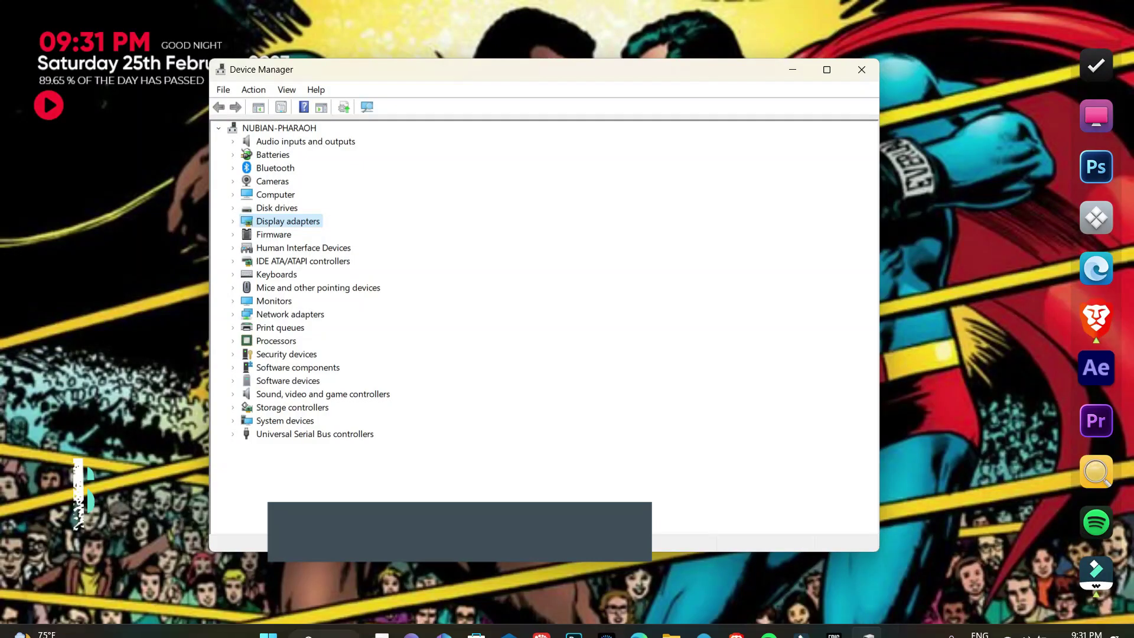
- Under Display adapters, have Windows search automatically for a newer Intel(R) UHD Graphics driver
right_click(309, 225)
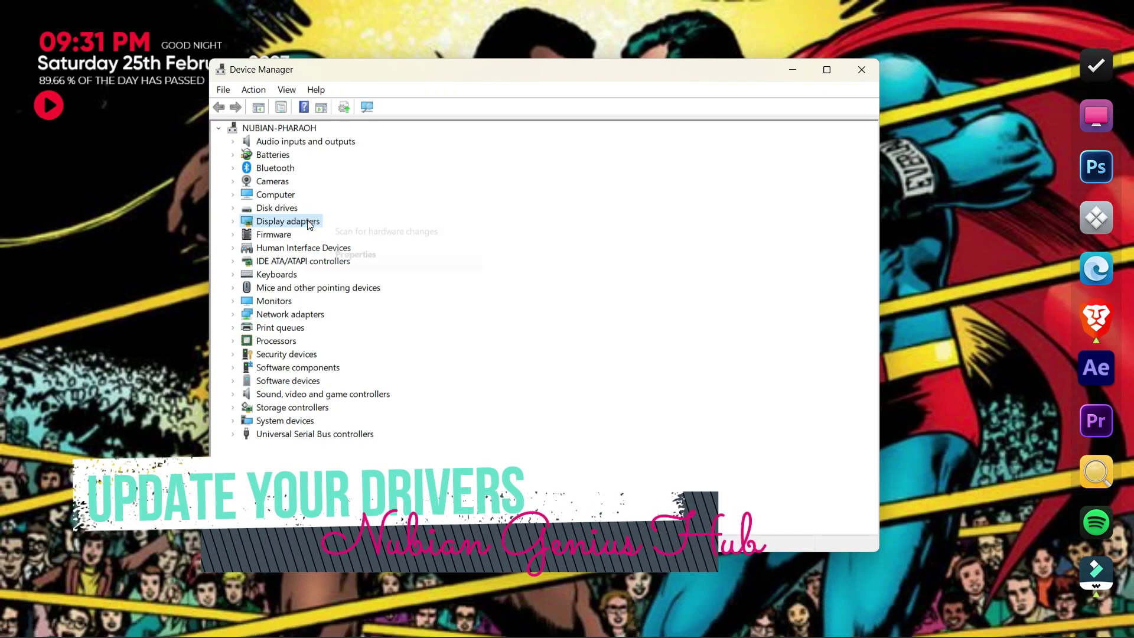
right_click(264, 227)
click(258, 223)
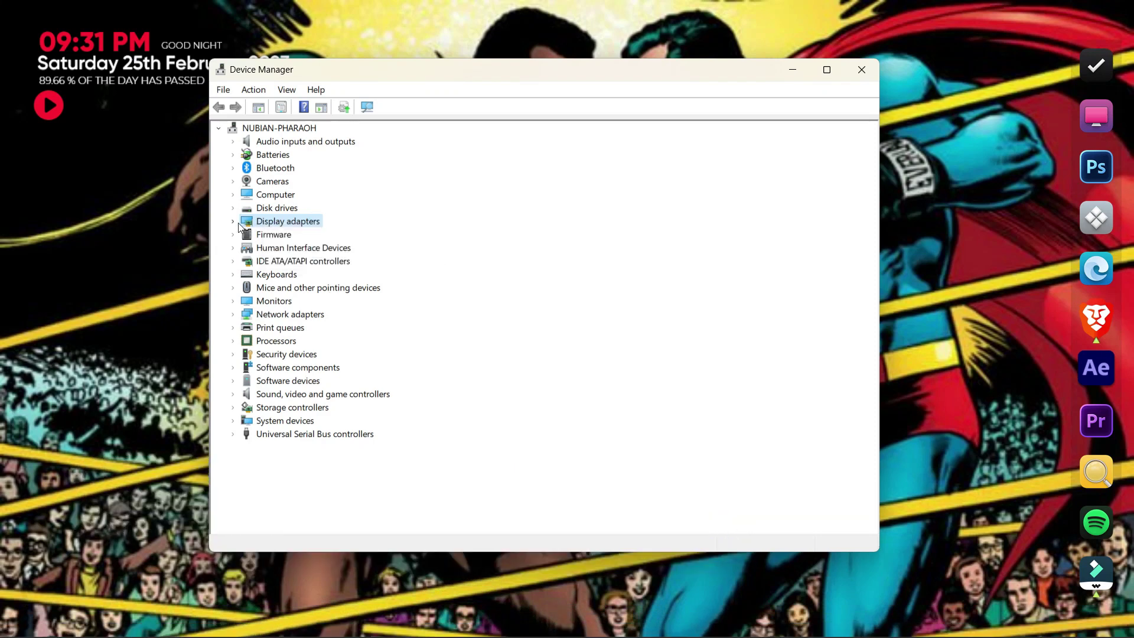
click(237, 223)
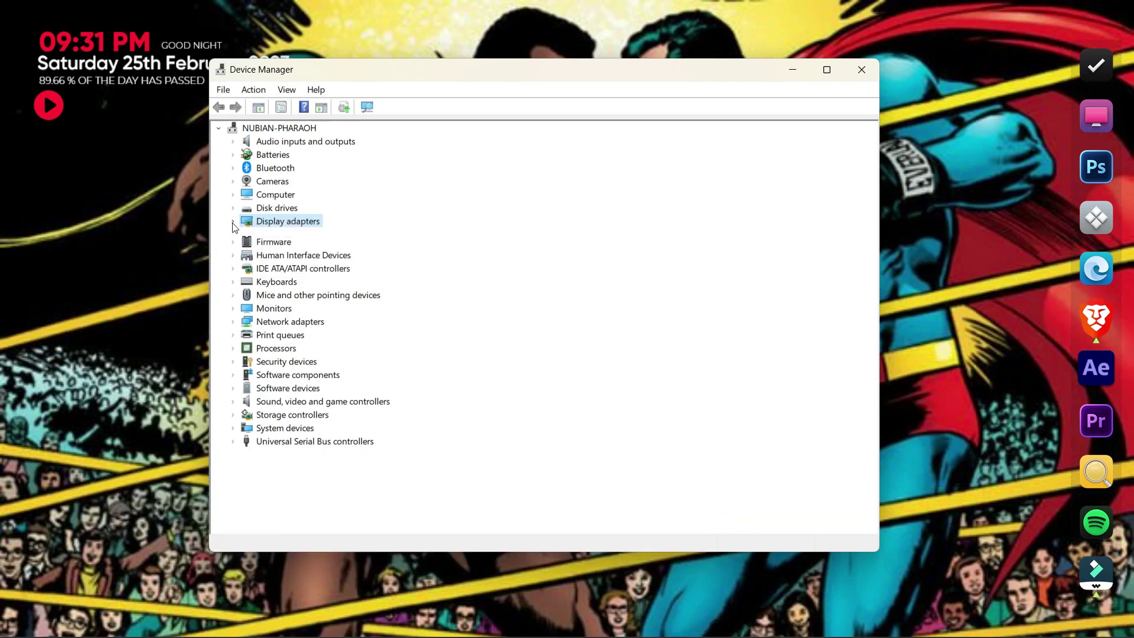
click(283, 237)
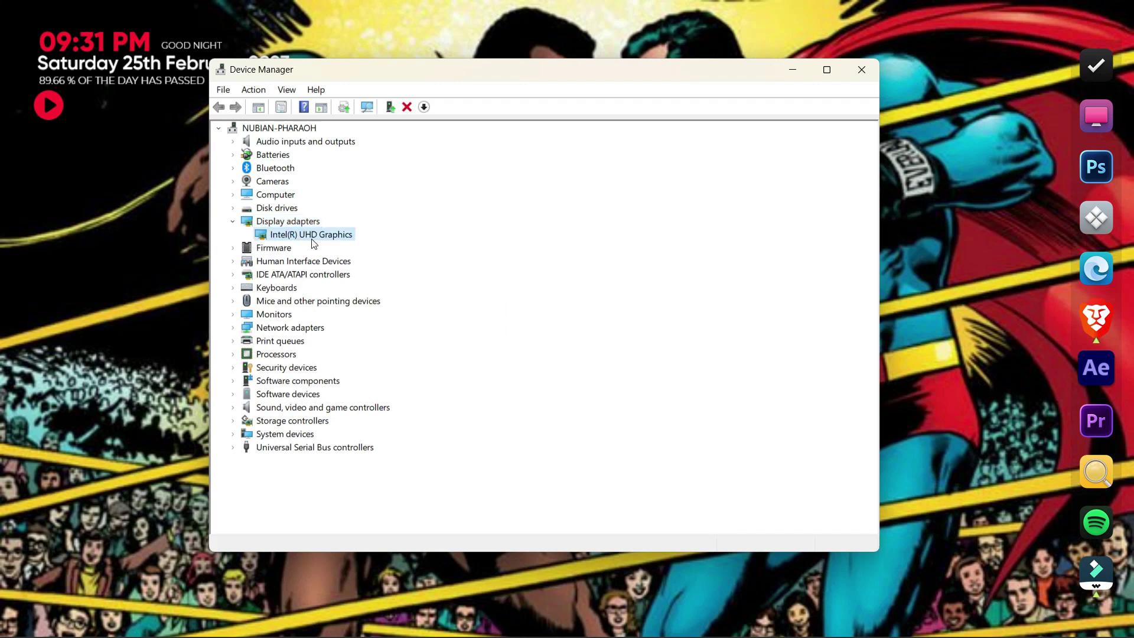
right_click(313, 240)
click(387, 251)
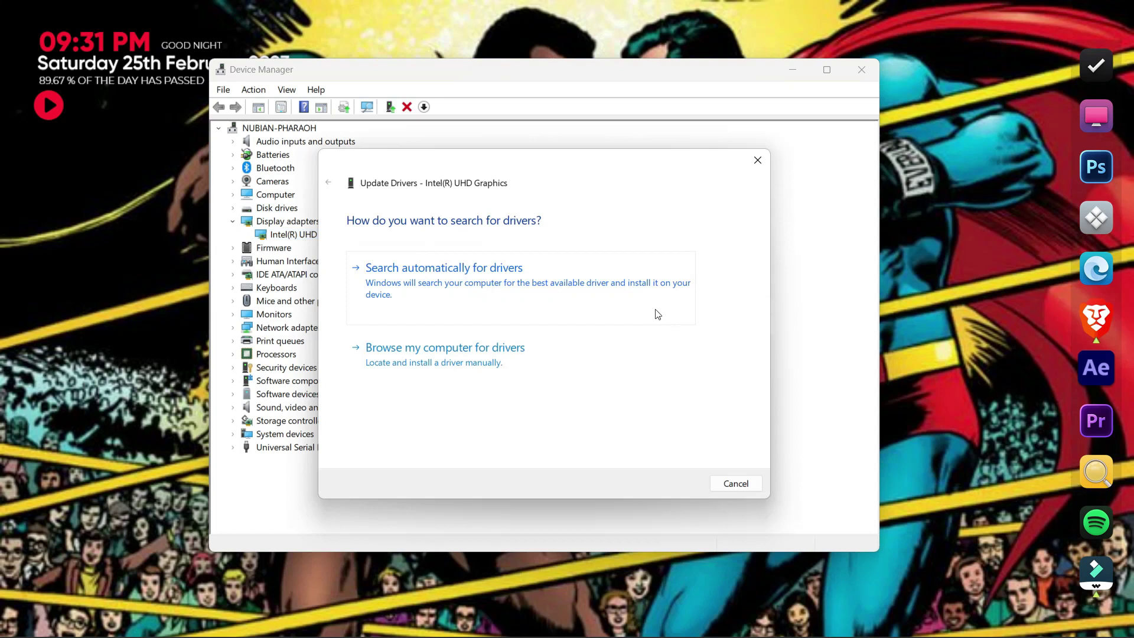
click(631, 296)
text(ep)
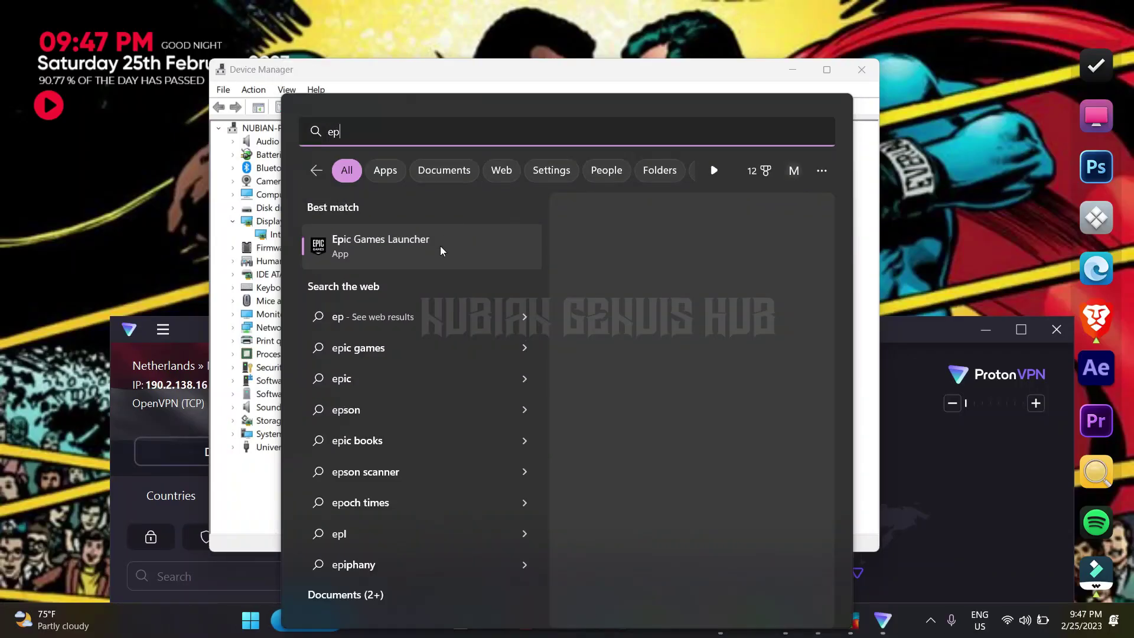
- Bring up the Run as administrator option for the Epic Games Launcher search result
right_click(441, 246)
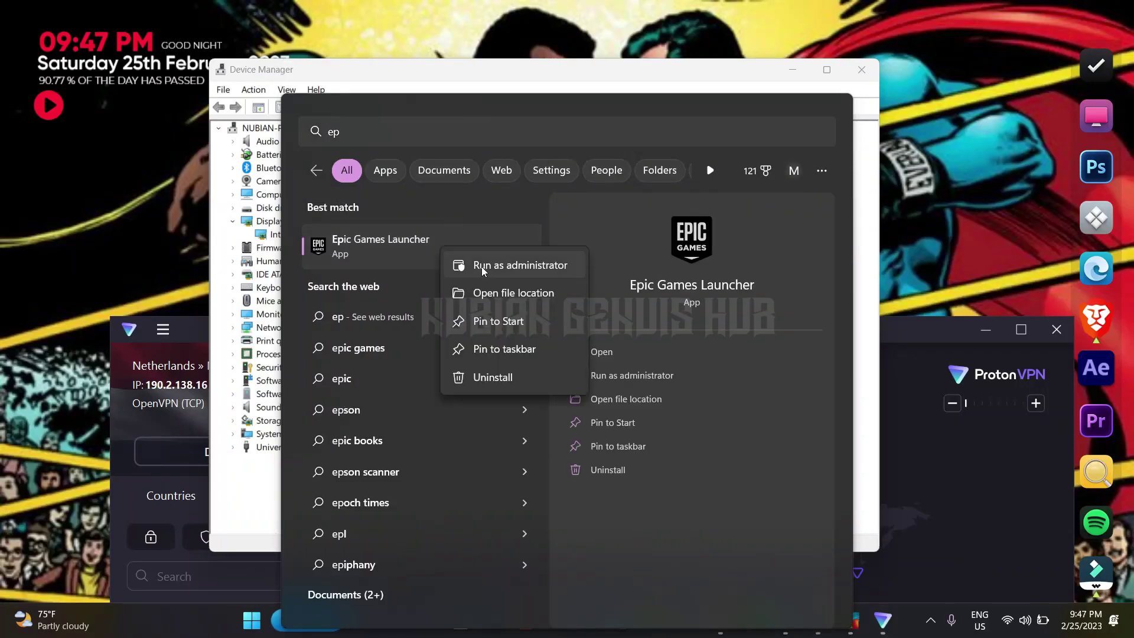